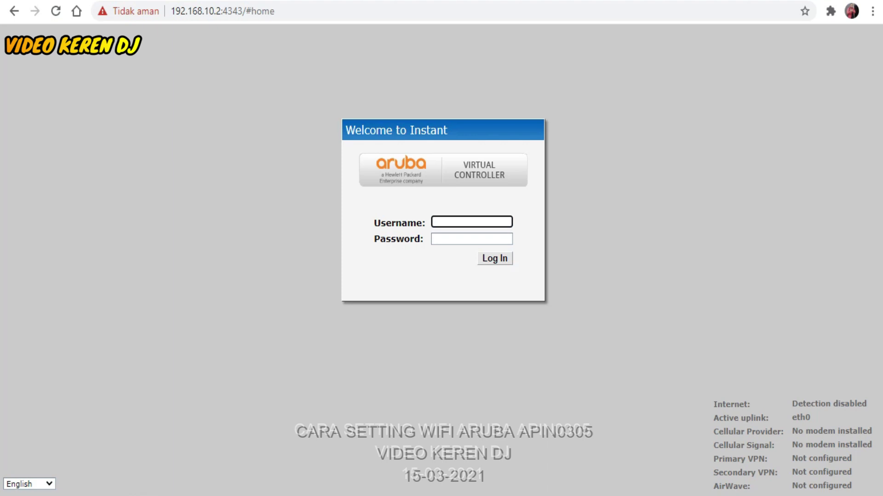
- Sign in with the saved administrator username and a password; this first attempt fails
key(Down)
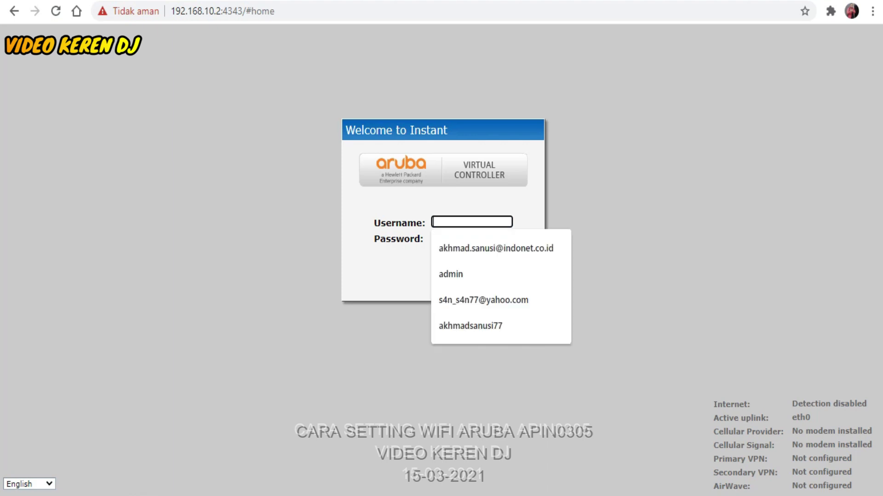
key(Down)
key(Down)
key(Return)
key(Tab)
text(admin12)
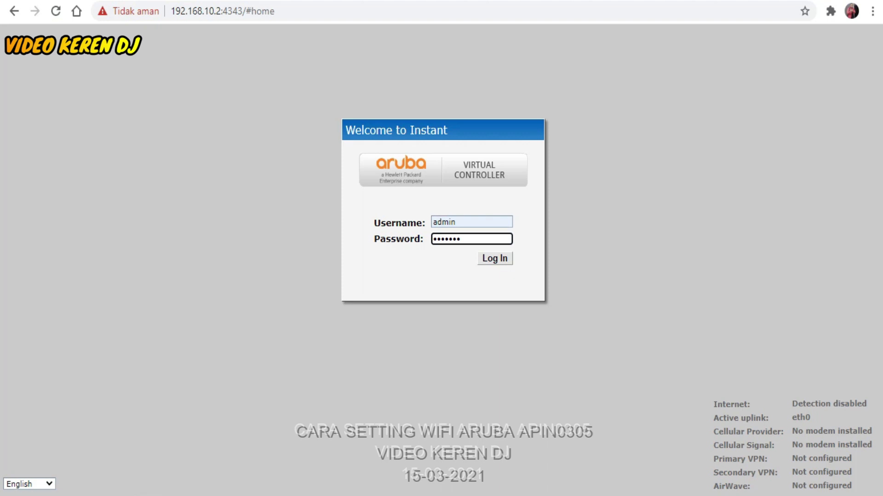
key(Return)
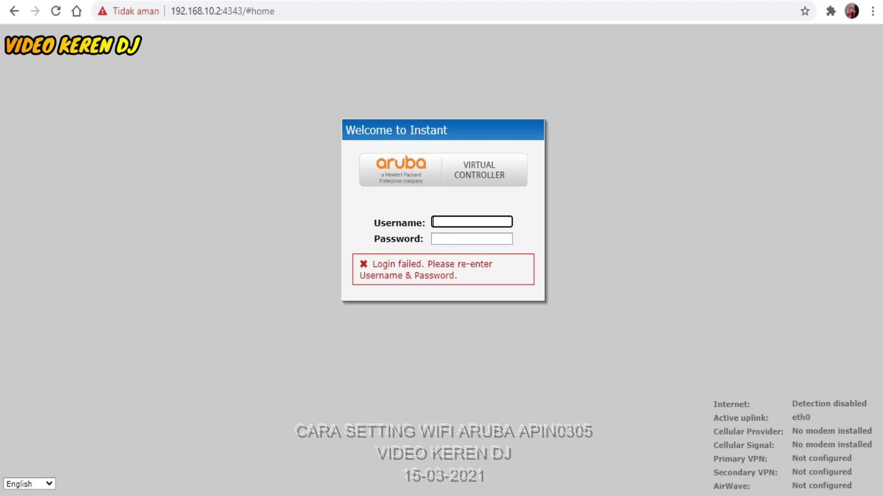
- Retry the login with the saved username and the corrected password
key(Down)
key(Down)
key(Down)
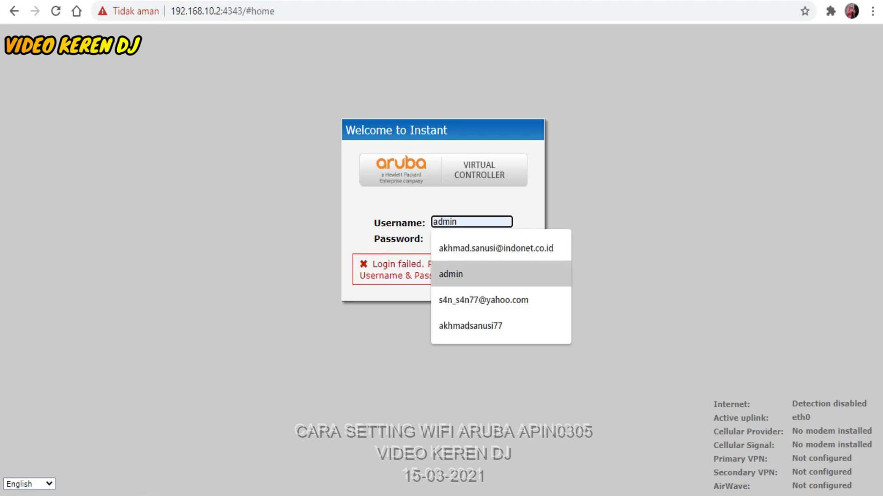
key(Tab)
text(admin123)
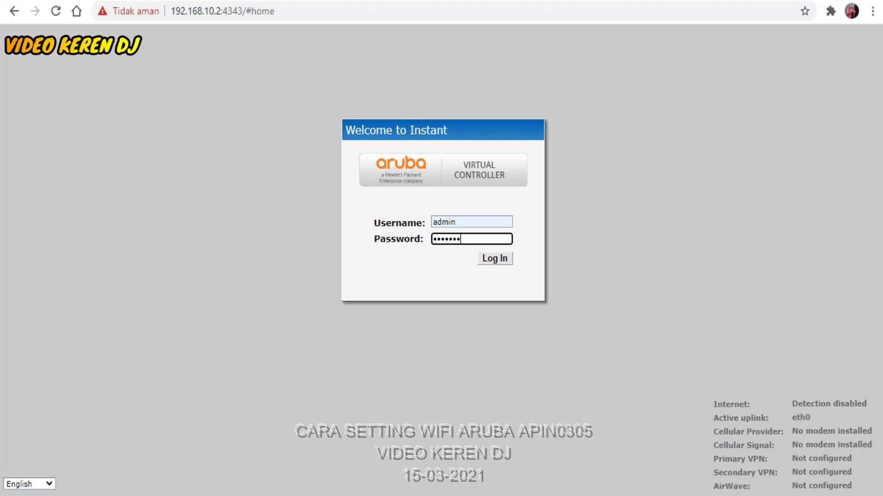
key(Return)
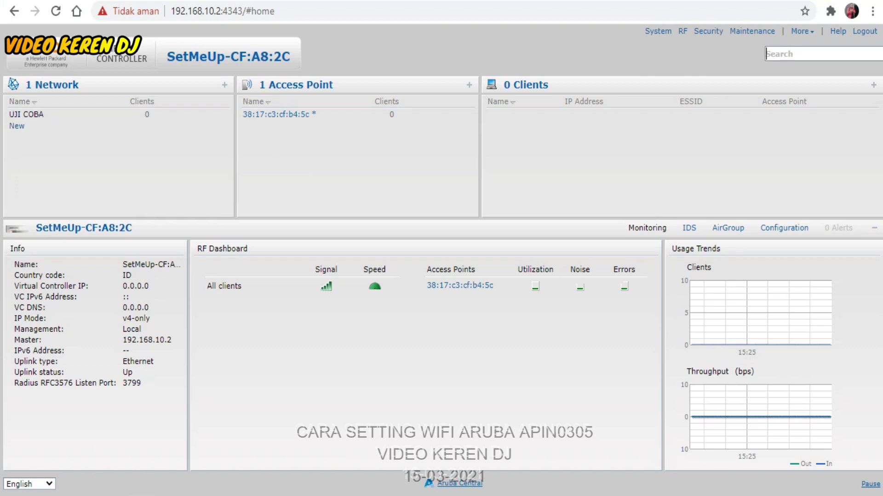
click(26, 114)
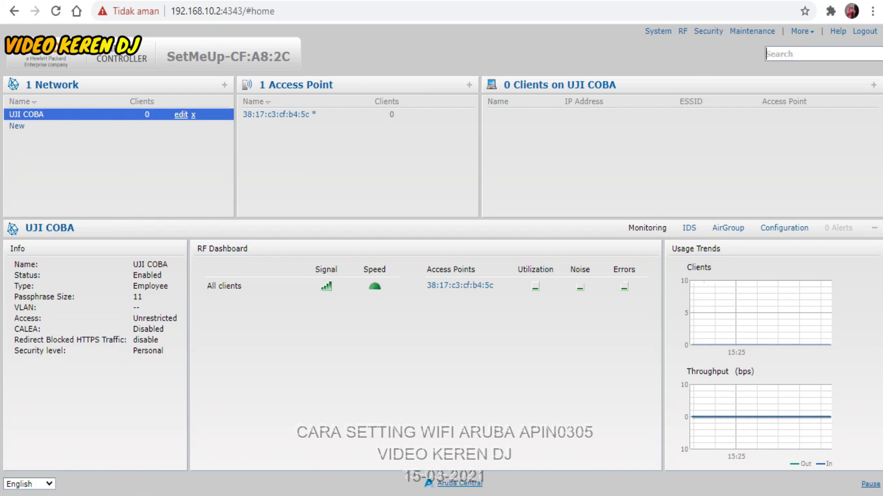
click(181, 114)
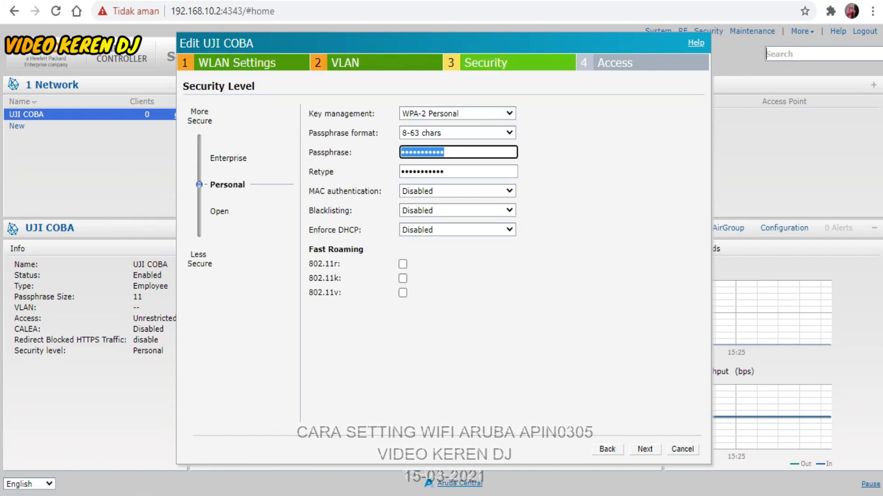
key(alt+Down)
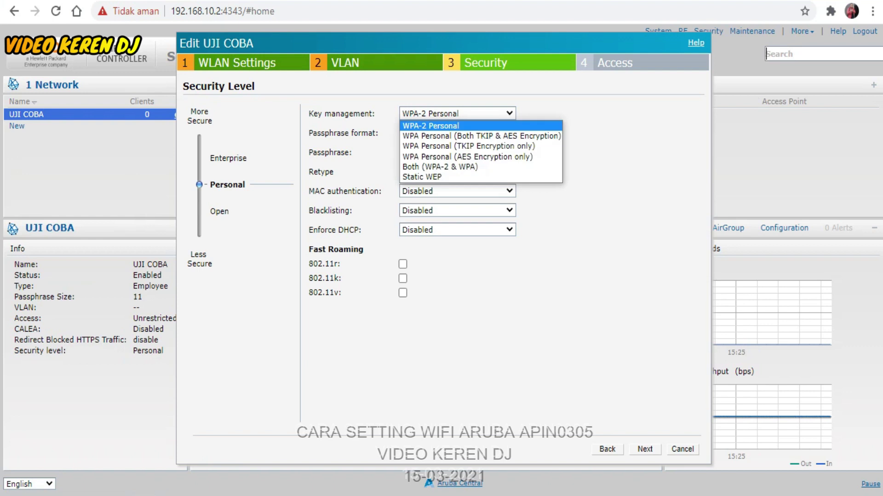
key(Return)
click(458, 152)
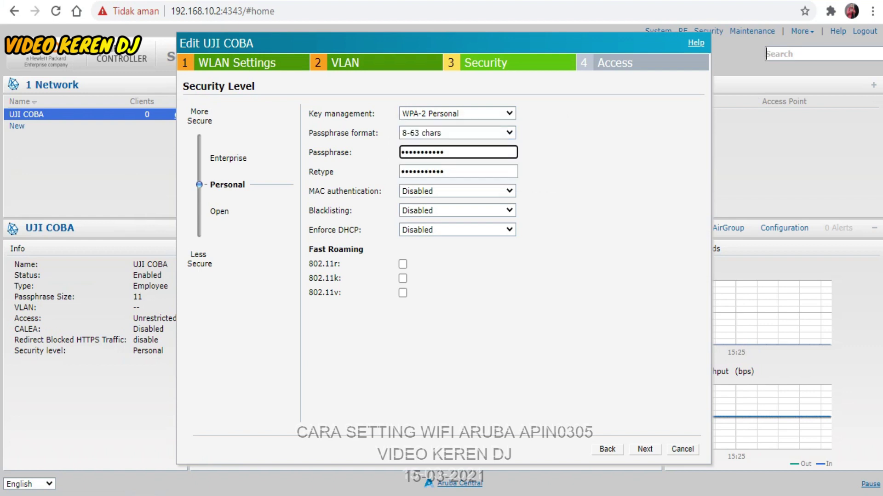
key(Tab)
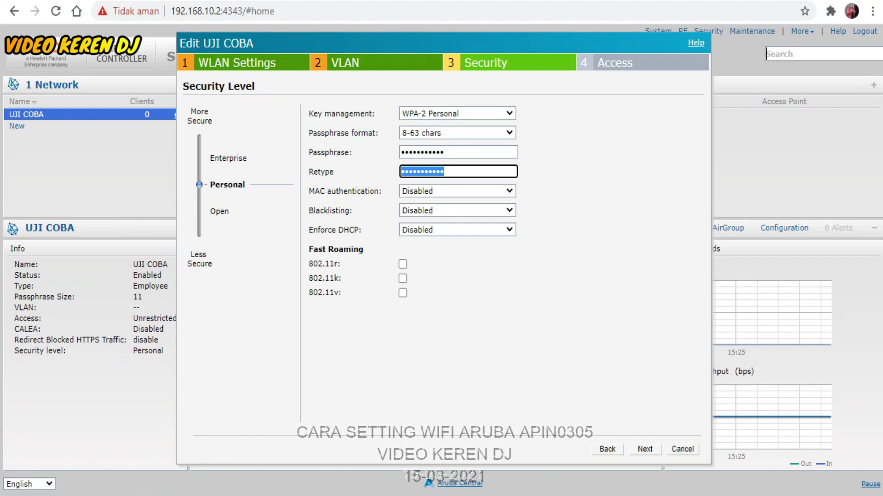
key(Escape)
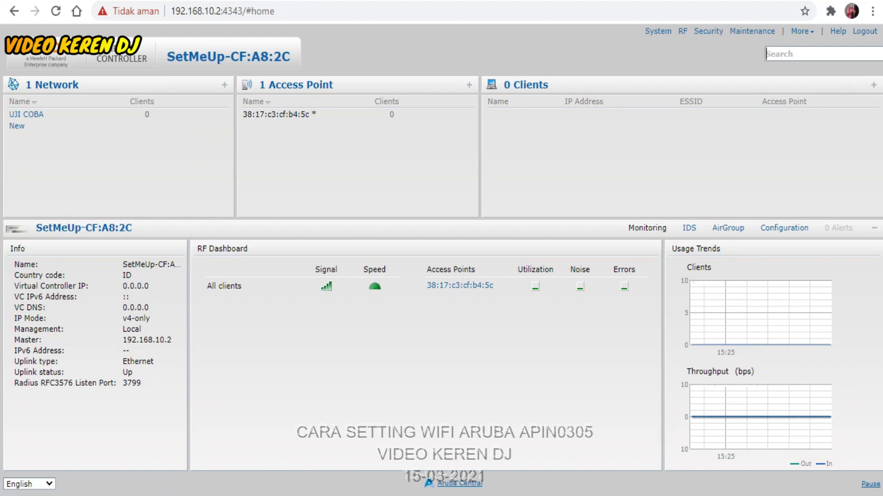
- Select access point 38:17:c3:cf:b4:5c and open its settings for editing
click(280, 114)
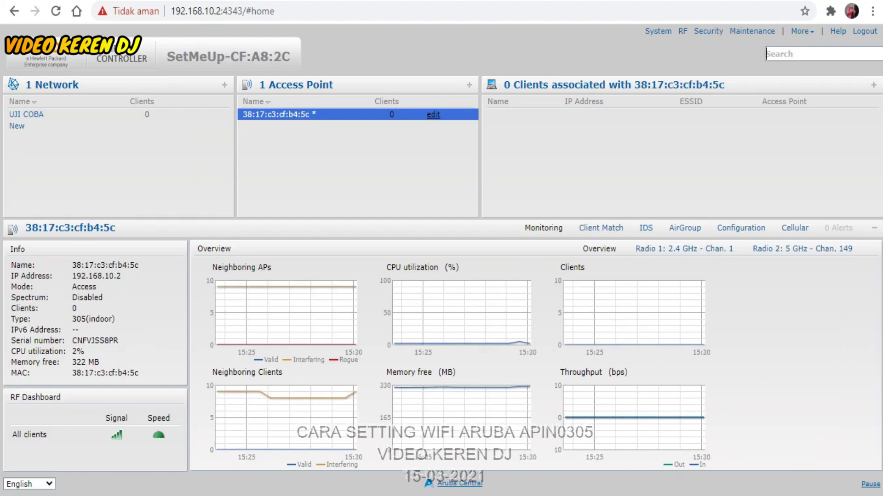
click(434, 115)
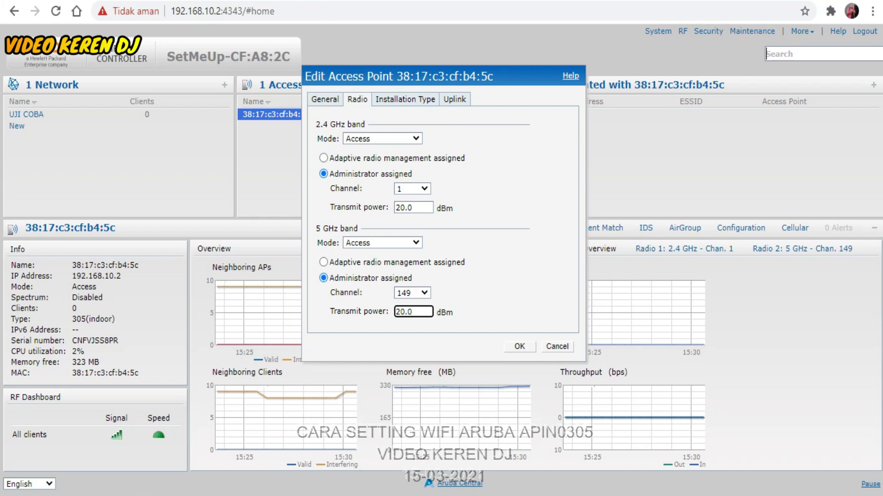
- Review the radio settings, keeping 2.4 GHz on channel 1 and 5 GHz on channel 149
click(412, 188)
key(Escape)
click(413, 312)
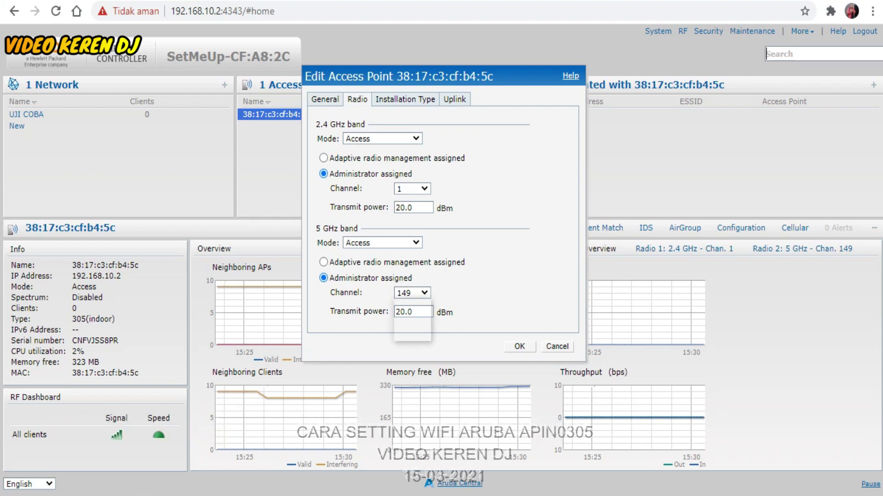
click(412, 293)
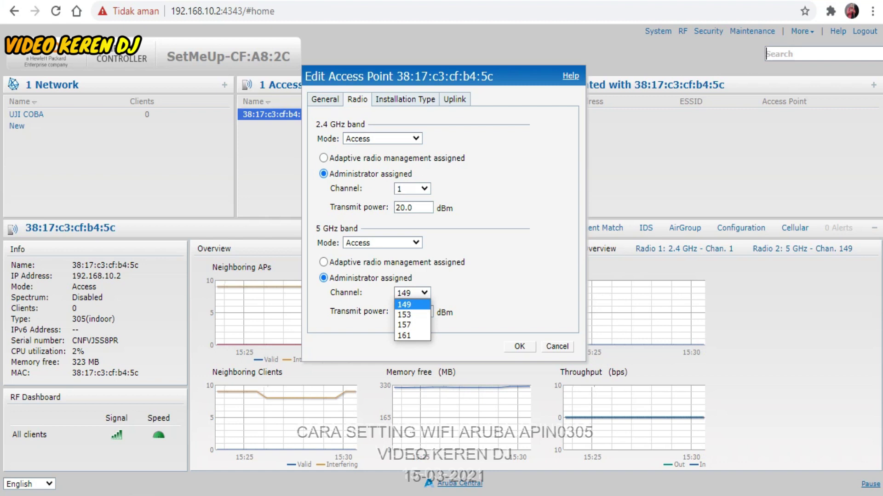
key(Return)
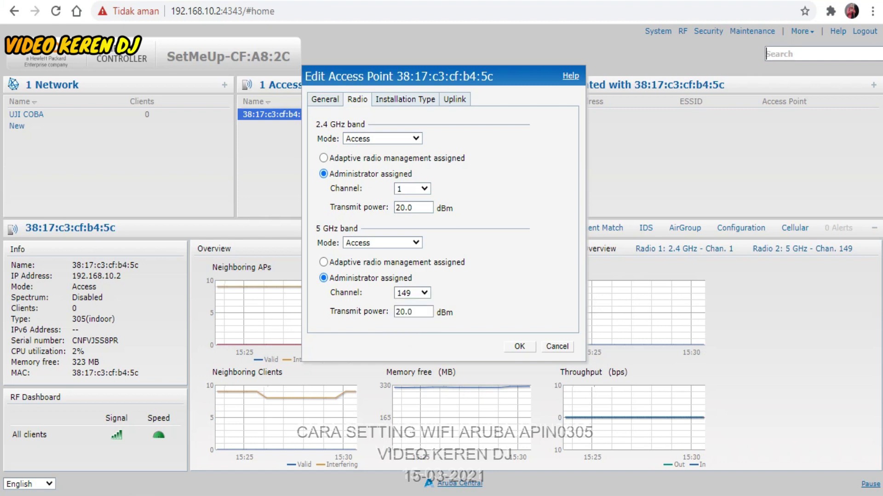
- Look over the access point's Installation type, Uplink and General tabs
click(405, 99)
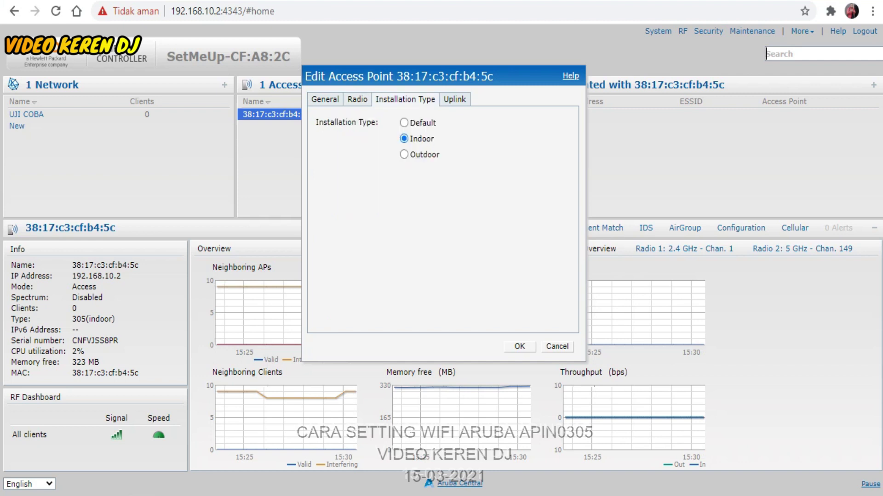
click(454, 99)
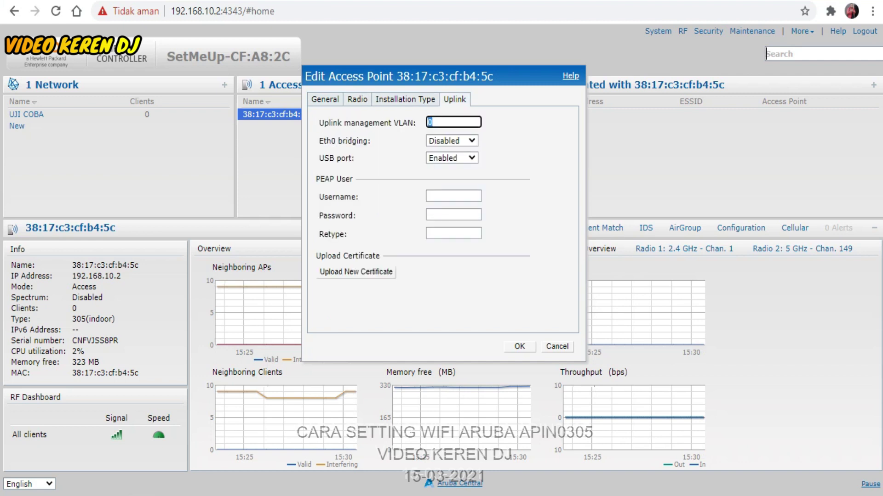
click(325, 99)
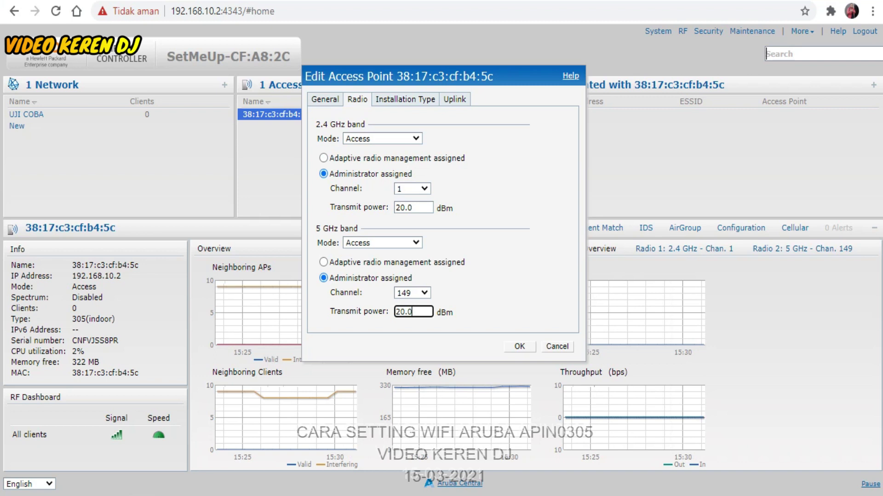
- Check the channel and mode options, leaving channel 1, Access mode and channel 149
click(412, 188)
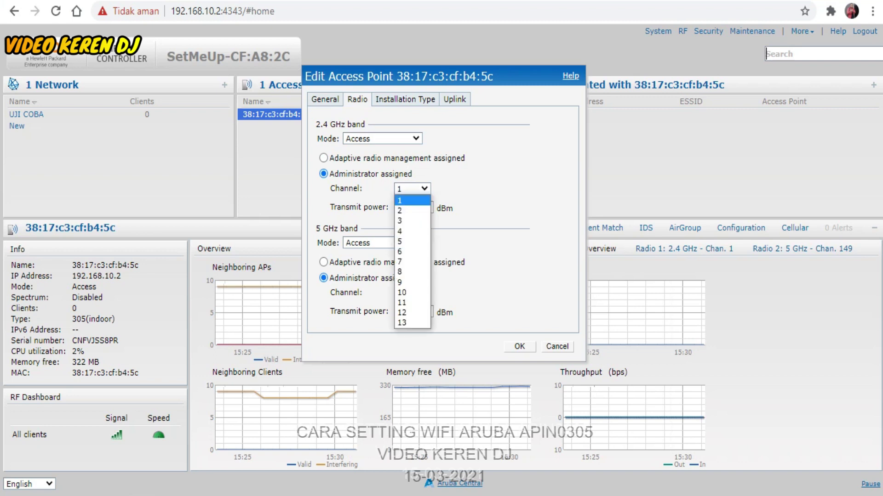
key(Escape)
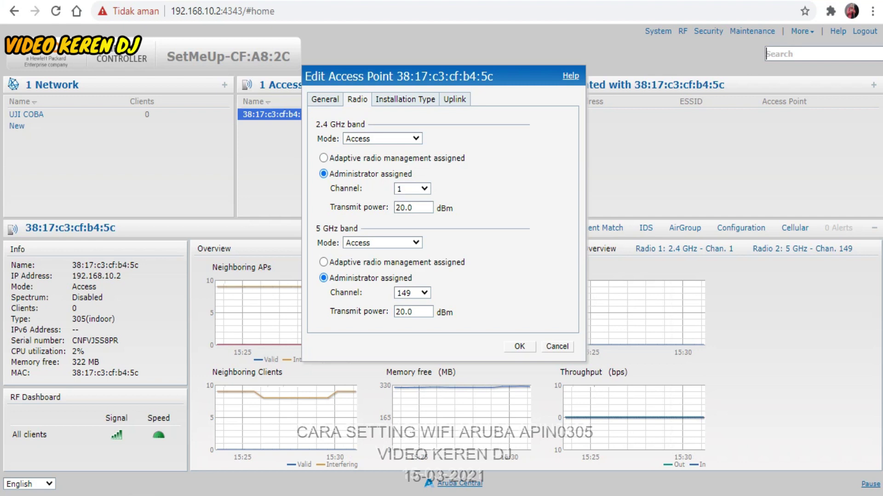
click(416, 242)
click(366, 252)
click(413, 312)
click(412, 293)
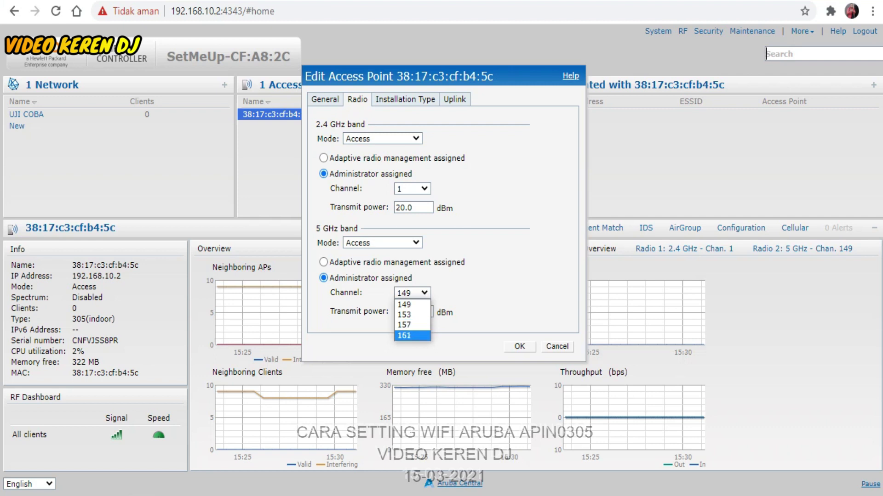
key(Escape)
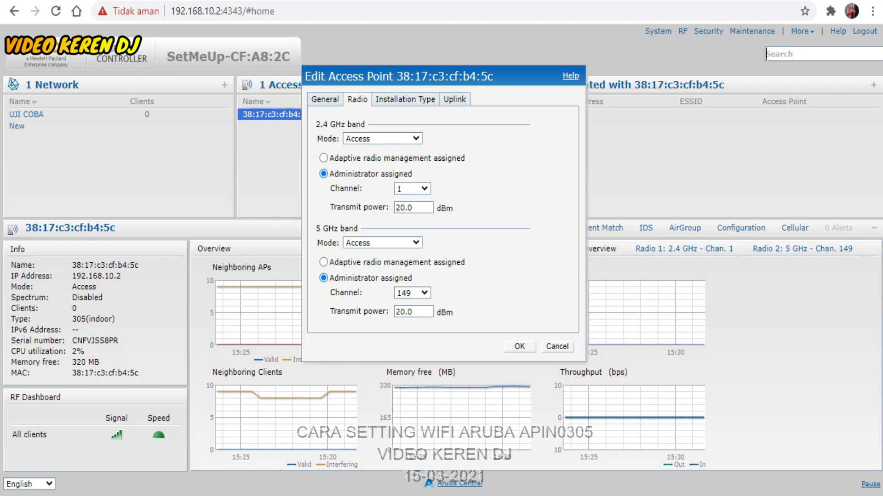
- Keep the 5 GHz channel at 149, save the radio settings, and start a new WLAN
key(alt+Down)
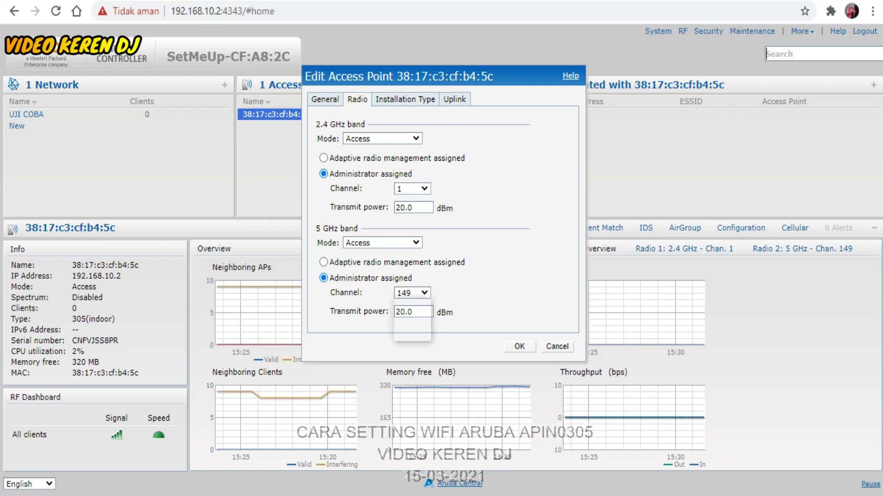
key(Down)
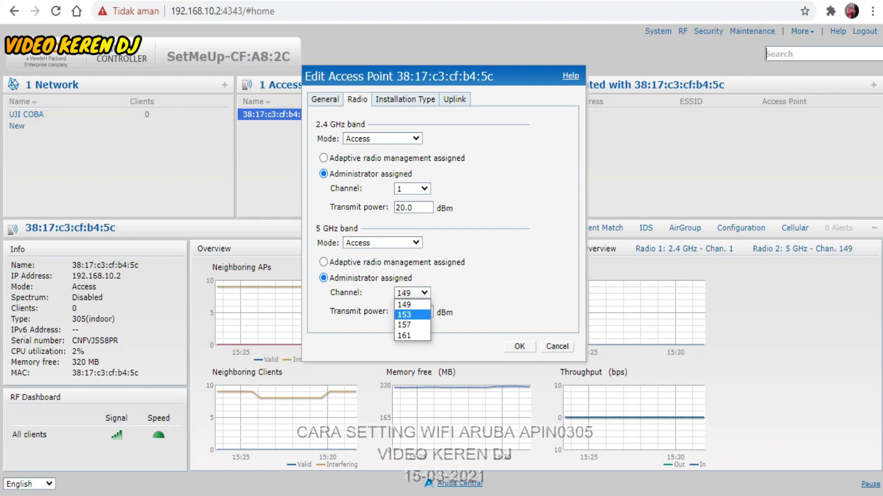
key(Down)
key(Escape)
click(520, 347)
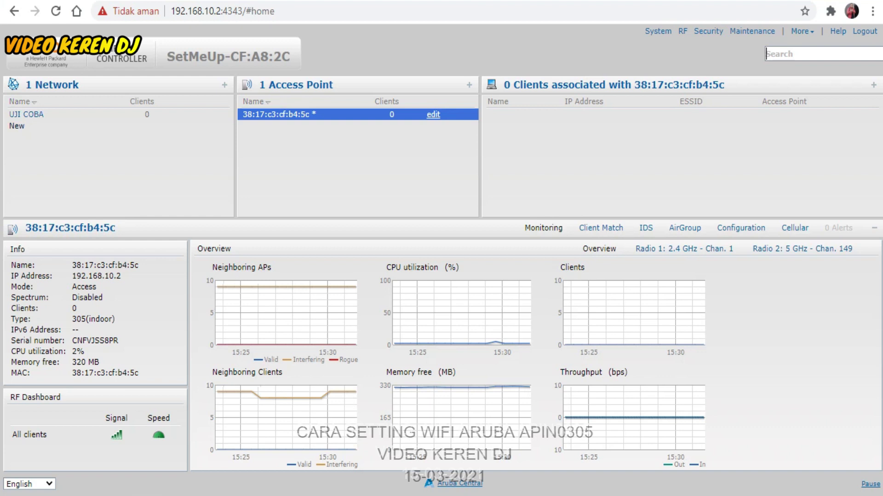
click(17, 126)
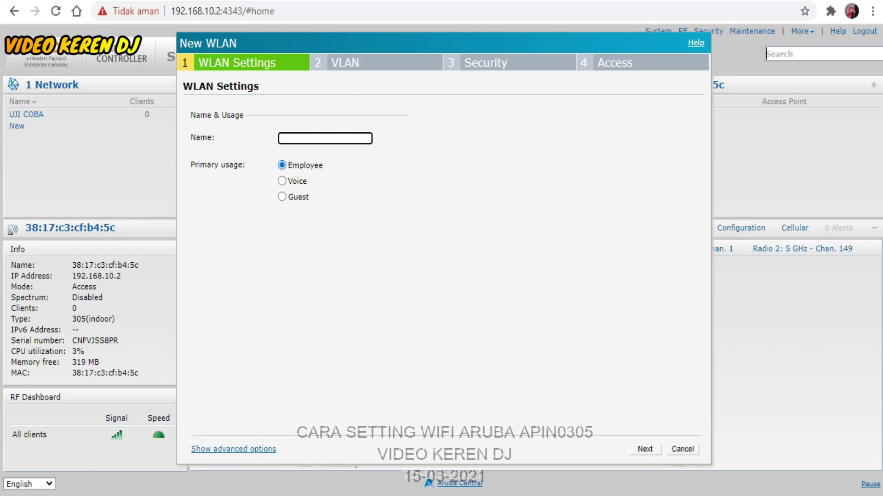
key(Tab)
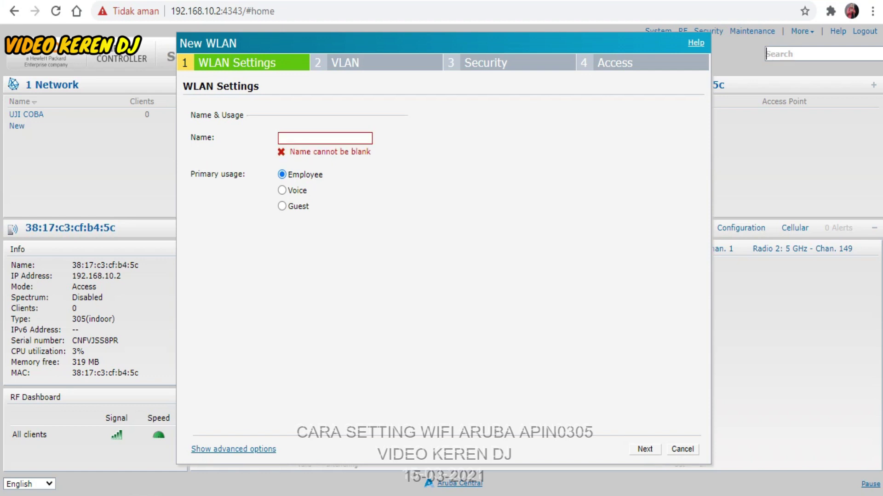
key(Escape)
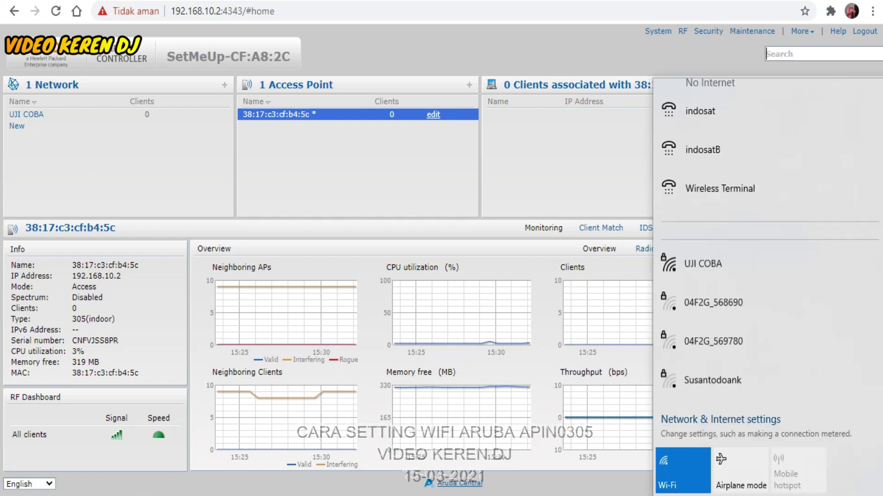
- Scroll the Wi-Fi list to confirm UJI COBA is broadcast as secured, then close the flyout
scroll(767, 239, down, 8)
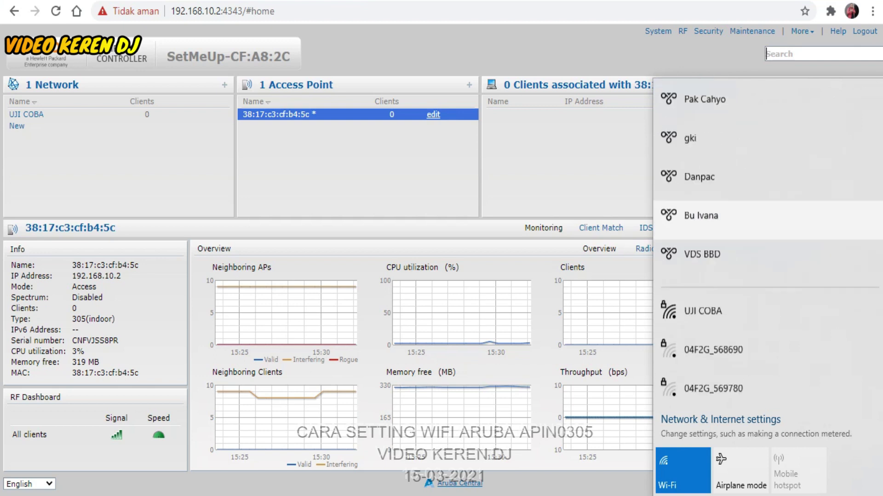
scroll(767, 170, down, 2)
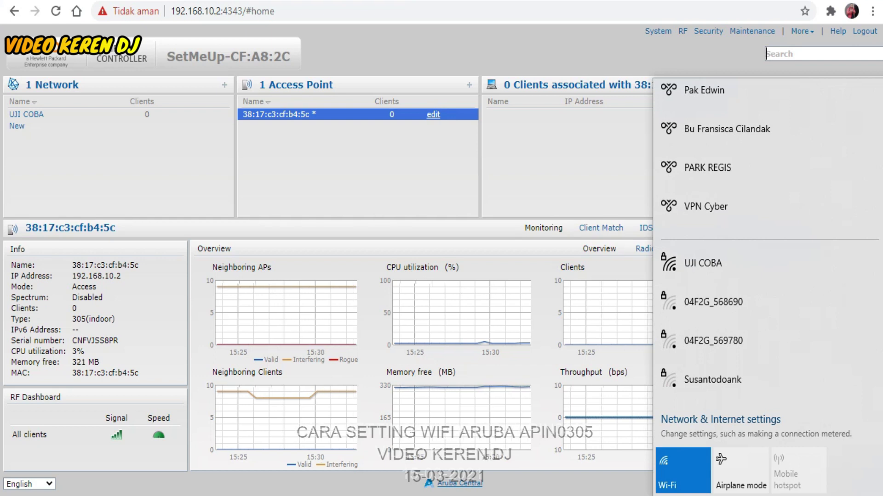
click(229, 56)
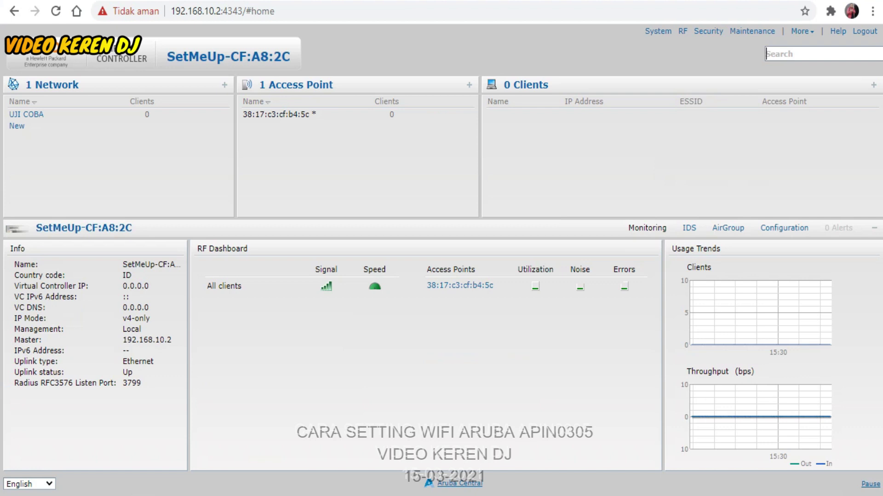
- Open access point 38:17:c3:cf:b4:5c's edit dialog, cancel without changes, and log out
click(276, 114)
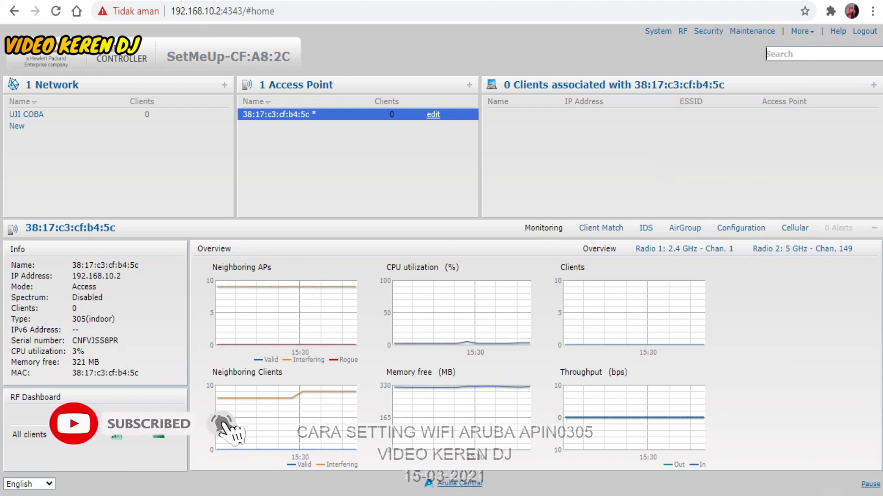
click(433, 114)
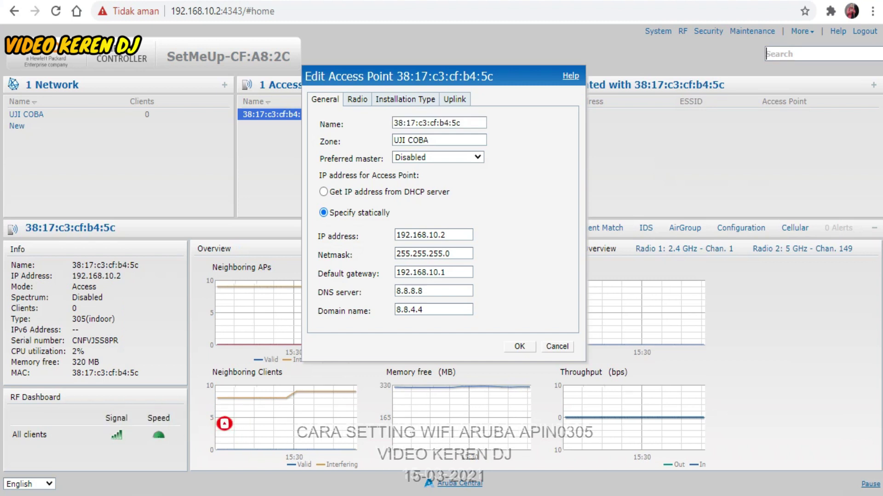
click(557, 347)
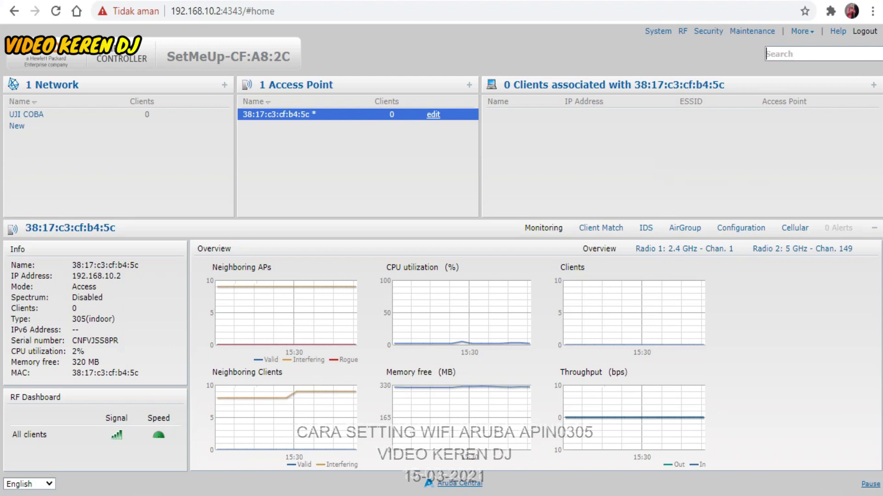
click(864, 30)
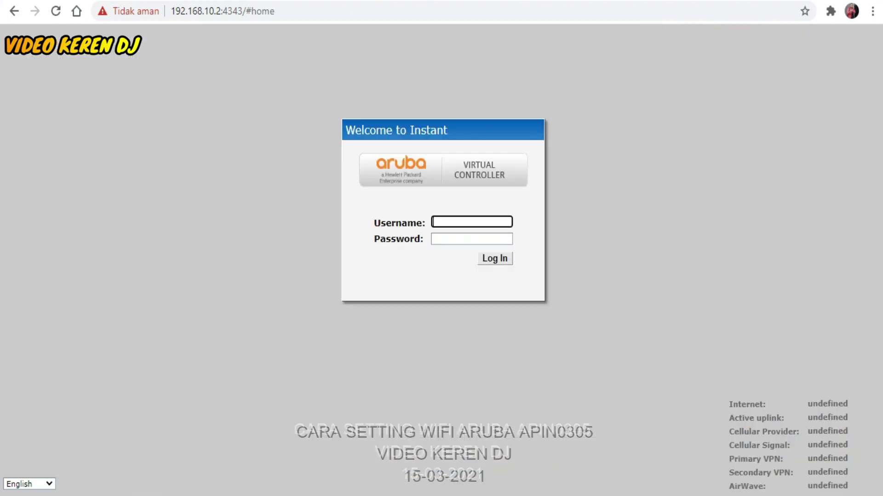